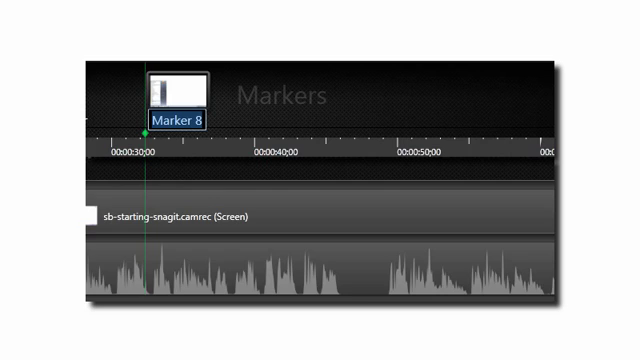
pyautogui.write('Start Delete')
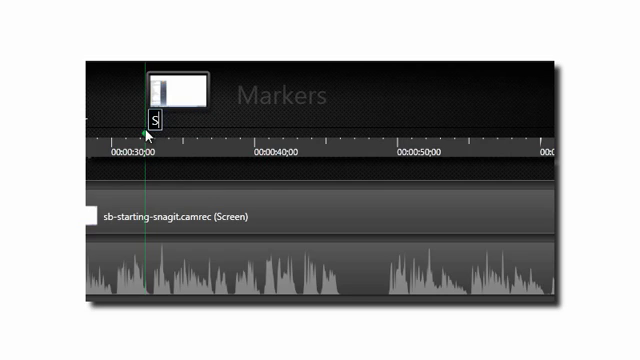
# Commit the Start Delete marker name, add a marker near 00:00:50, and jump to The Snagit Welcome Window chapter
pyautogui.press('Return')
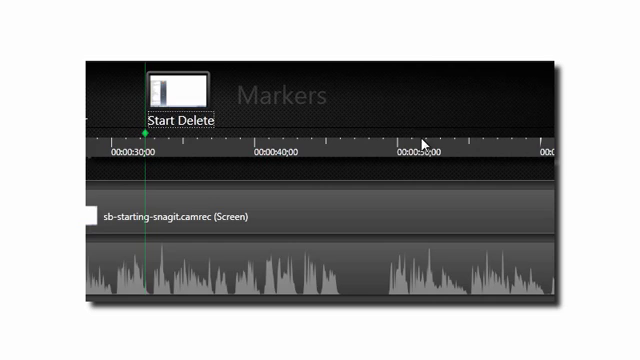
pyautogui.click(433, 135)
pyautogui.write('End Delete')
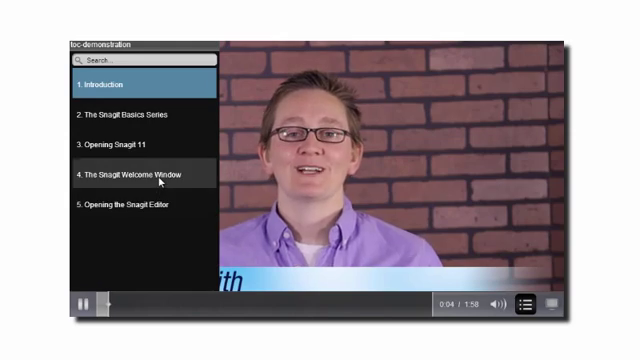
pyautogui.click(159, 180)
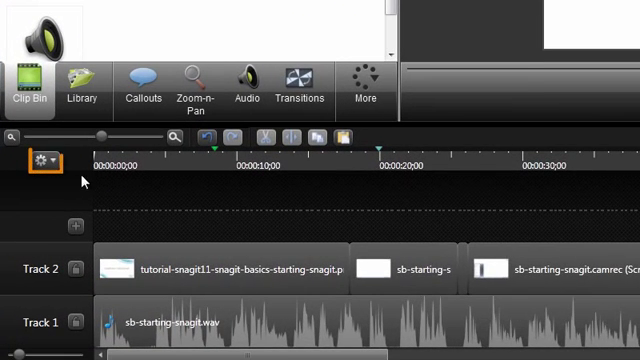
# Turn on the marker track from the timeline view options, revealing the Global and Media-Based markers
pyautogui.click(45, 161)
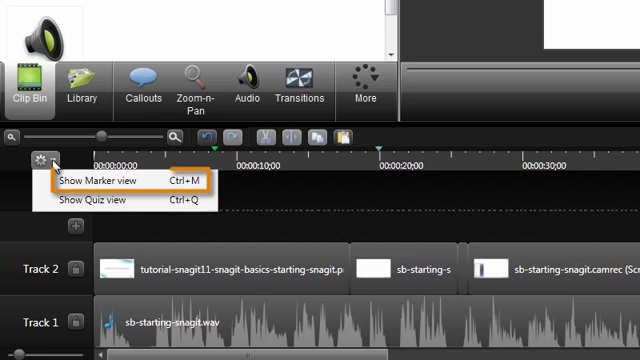
pyautogui.click(70, 180)
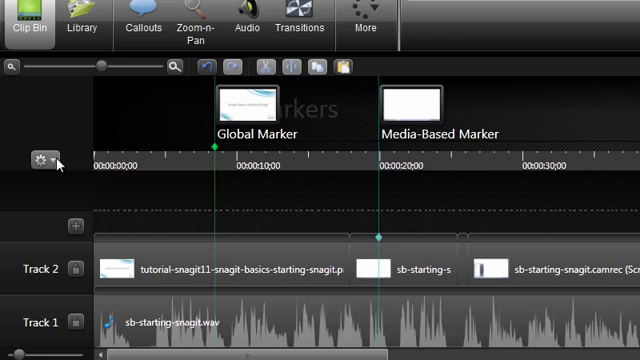
pyautogui.click(52, 160)
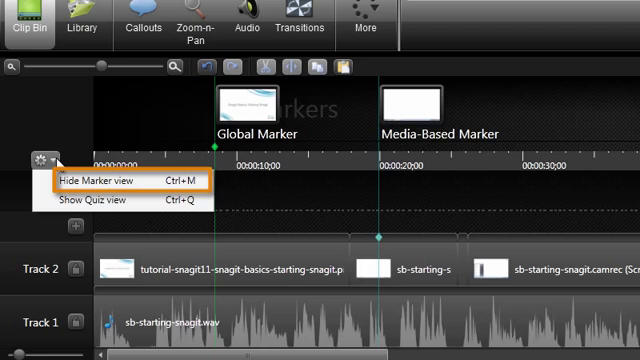
pyautogui.click(58, 163)
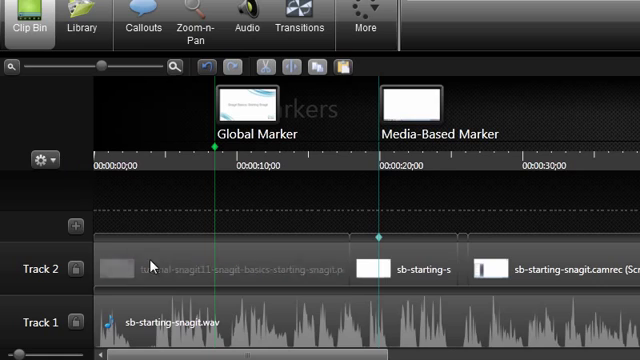
pyautogui.moveTo(150, 267)
pyautogui.mouseDown()
pyautogui.moveTo(286, 219)
pyautogui.moveTo(151, 272)
pyautogui.mouseUp()
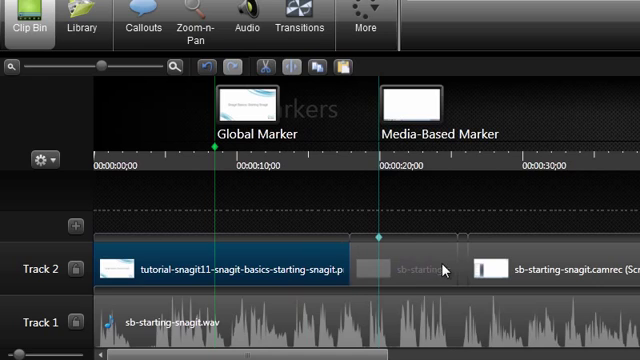
pyautogui.moveTo(443, 269); pyautogui.dragTo(540, 207)
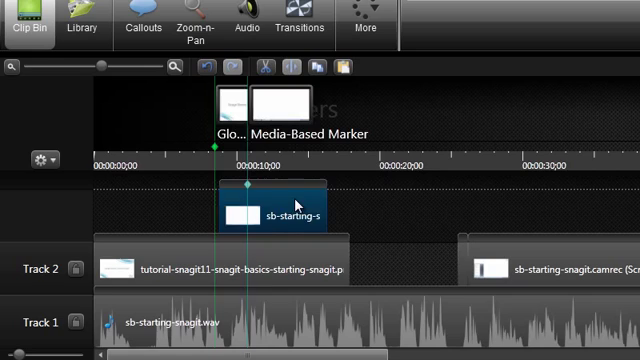
pyautogui.moveTo(540, 207); pyautogui.dragTo(435, 262)
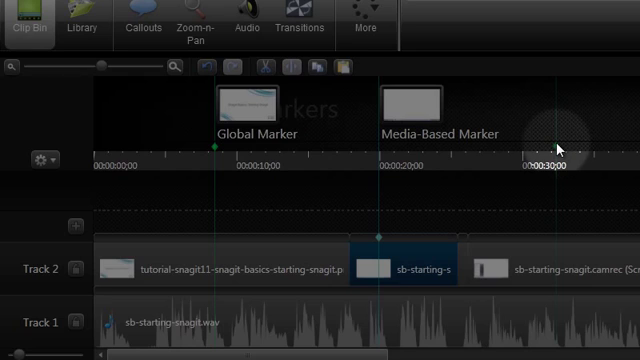
# Place a Start Delete marker near 00:00:30 and an End Delete marker near 00:00:50
pyautogui.click(558, 148)
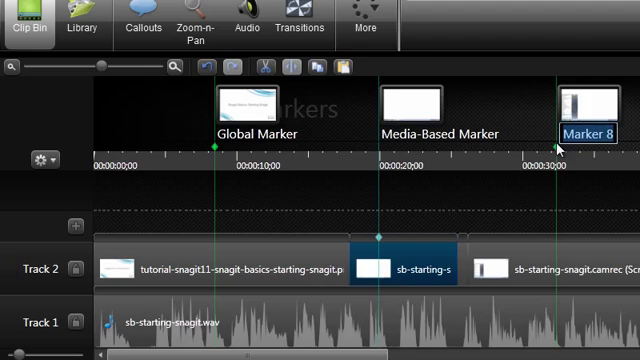
pyautogui.write('Sta')
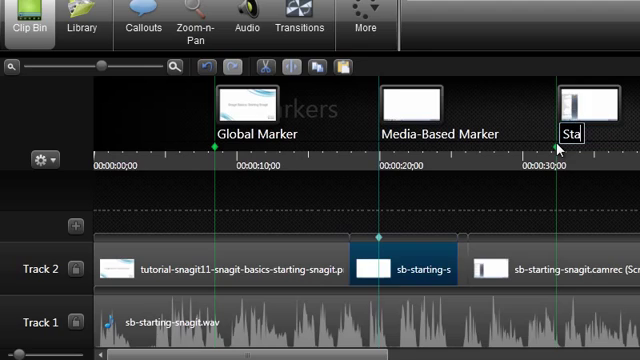
pyautogui.write('rt Delete')
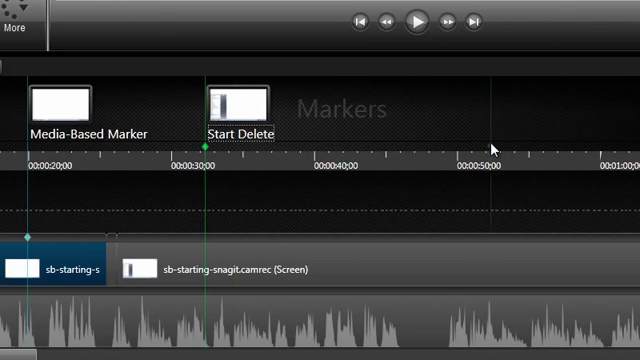
pyautogui.doubleClick(490, 150)
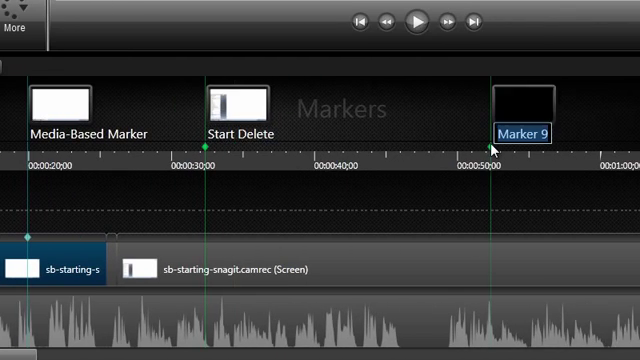
pyautogui.write('End De')
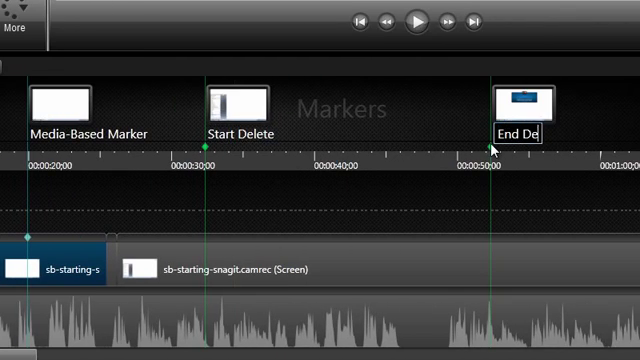
pyautogui.write('lete')
pyautogui.press('Return')
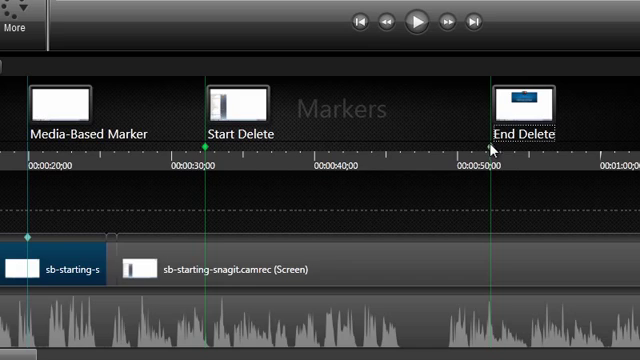
# Select the Start Delete to End Delete span, clear it, and add a marker at 00:00:45;29 with M
pyautogui.click(250, 108)
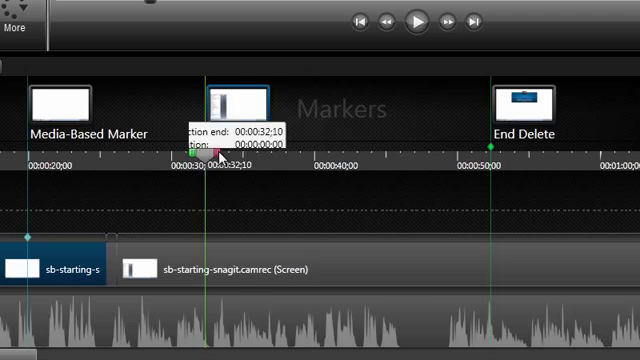
pyautogui.moveTo(215, 155); pyautogui.dragTo(503, 167)
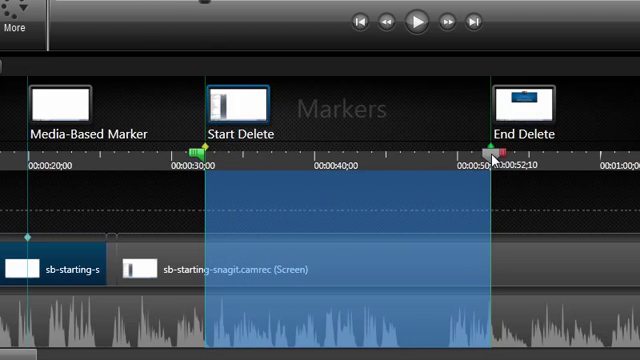
pyautogui.click(495, 157)
pyautogui.moveTo(495, 155); pyautogui.dragTo(402, 150)
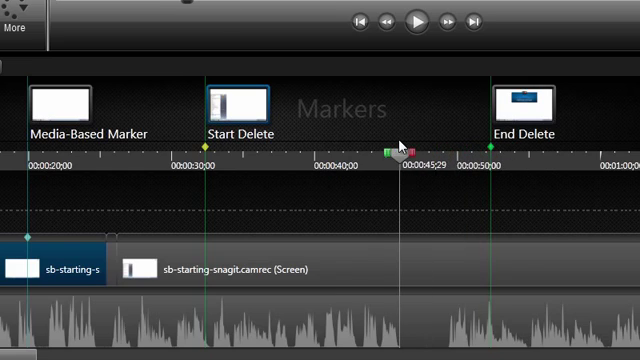
pyautogui.press('m')
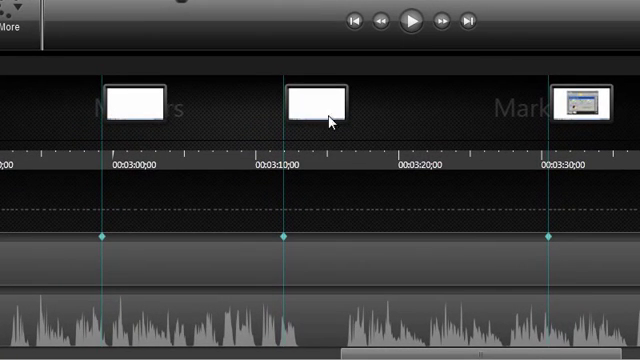
# Start renaming the middle marker near 00:03:10, clear its name, and reopen its rename and delete options
pyautogui.rightClick(330, 100)
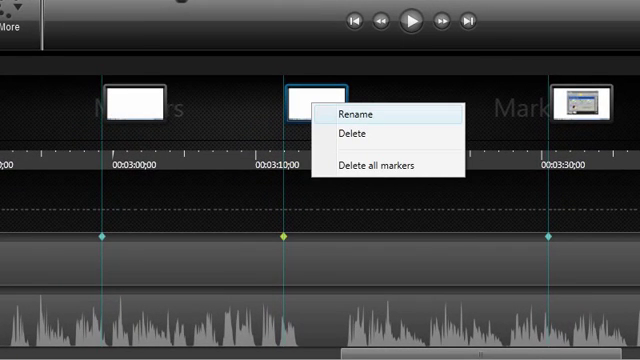
pyautogui.click(355, 114)
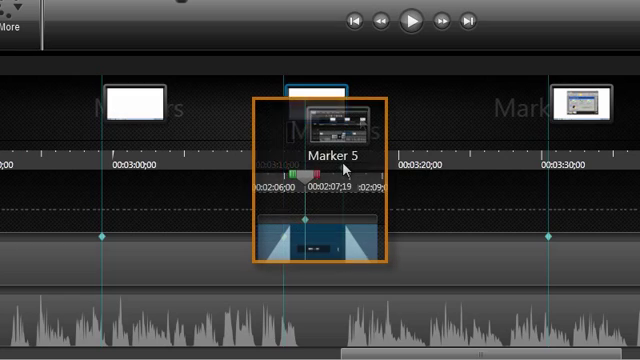
pyautogui.doubleClick(338, 156)
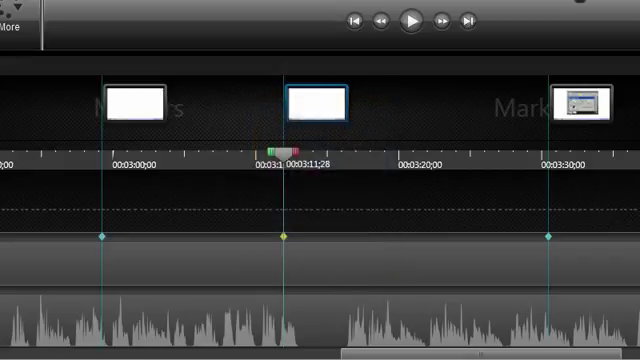
pyautogui.press('Delete')
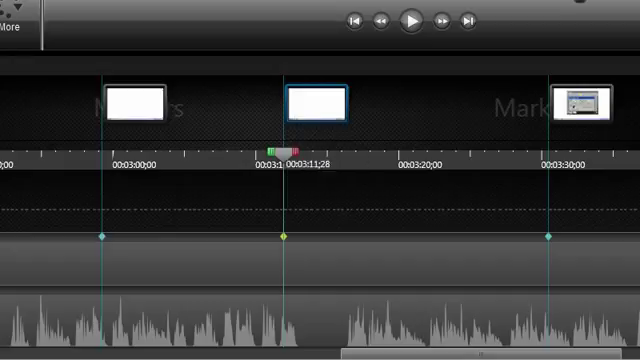
pyautogui.rightClick(319, 106)
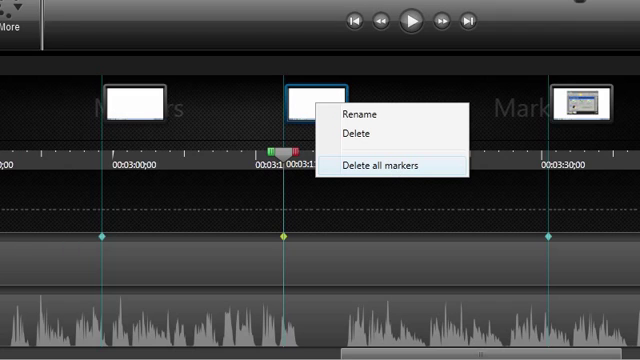
# Delete all markers, leaving the marker track empty
pyautogui.click(394, 166)
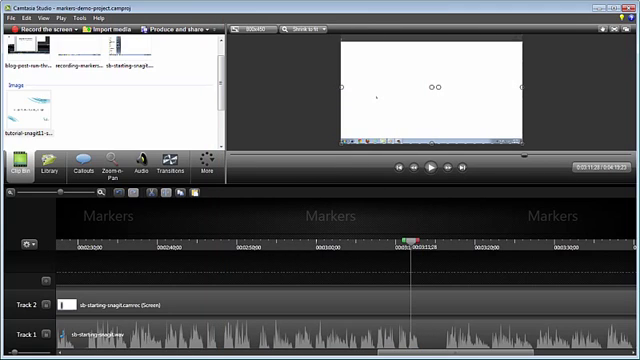
# Move the playhead to about 00:02:40 and add a marker named Opening Snagit 11
pyautogui.press('Home')
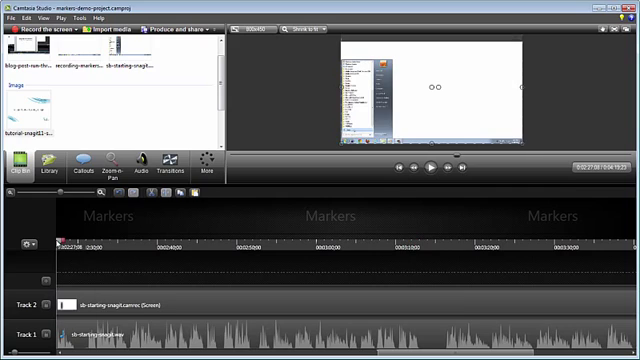
pyautogui.moveTo(62, 244)
pyautogui.mouseDown()
pyautogui.moveTo(152, 252)
pyautogui.moveTo(165, 247)
pyautogui.mouseUp()
pyautogui.press('m')
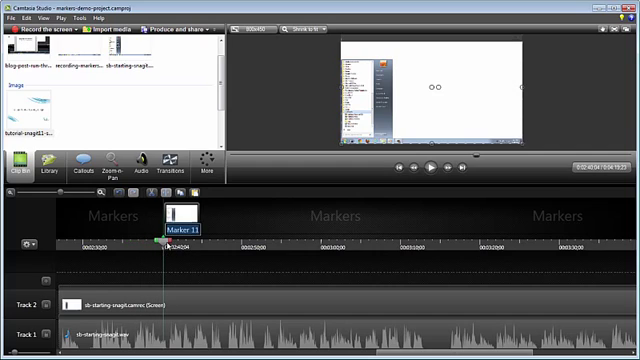
pyautogui.write('Opening Snagit')
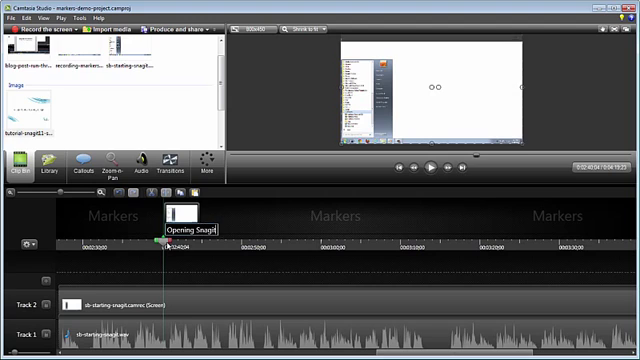
pyautogui.write(' 11')
pyautogui.press('Return')
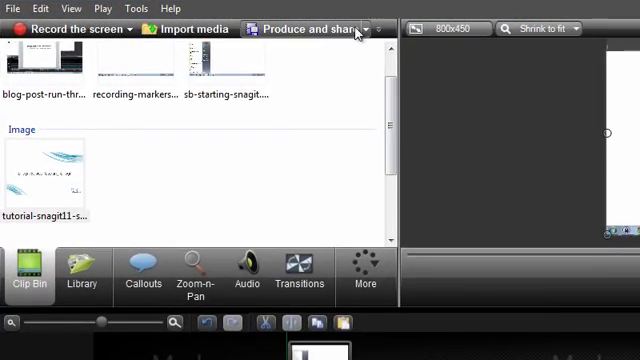
# Start Produce and share with Custom production settings
pyautogui.click(360, 30)
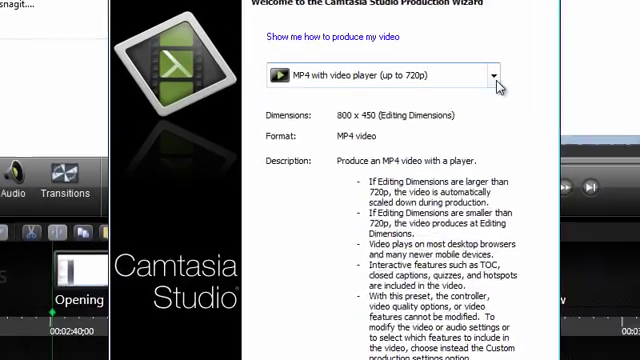
pyautogui.click(478, 69)
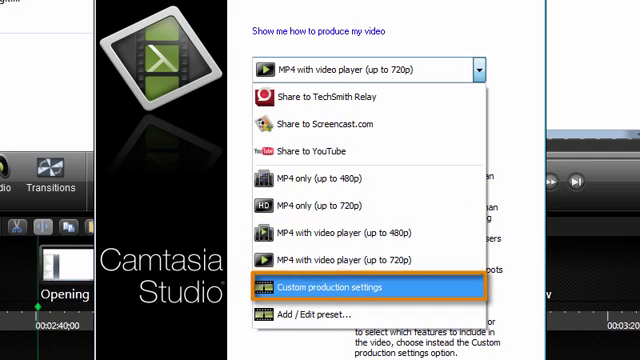
pyautogui.click(420, 288)
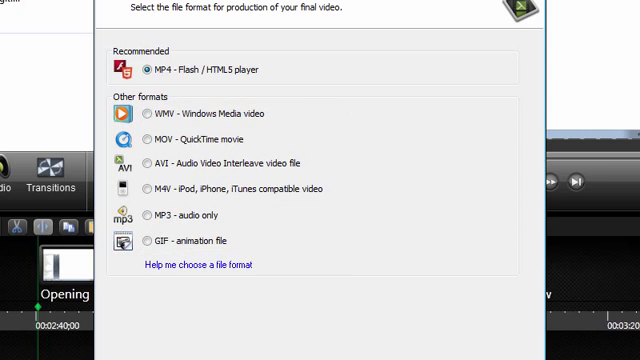
# Accept MP4 Flash/HTML5 format and player options, advancing to the Marker table-of-contents page
pyautogui.click(355, 343)
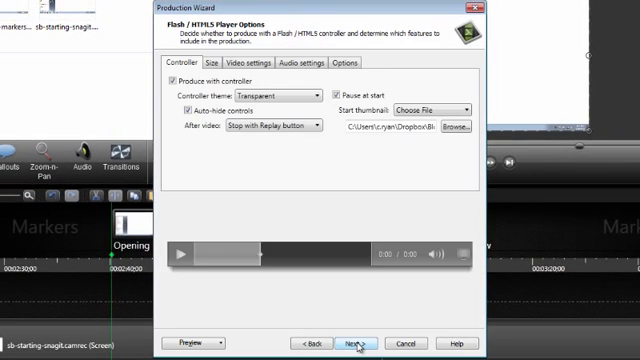
pyautogui.click(355, 343)
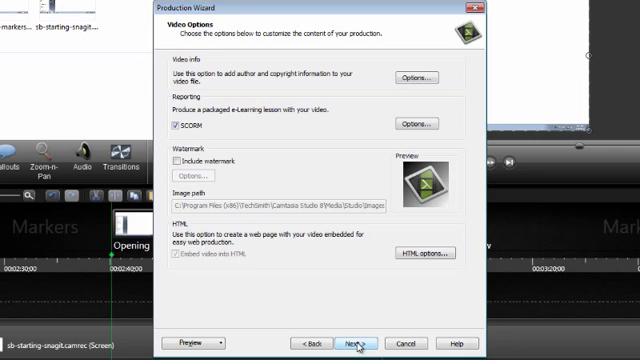
pyautogui.click(355, 344)
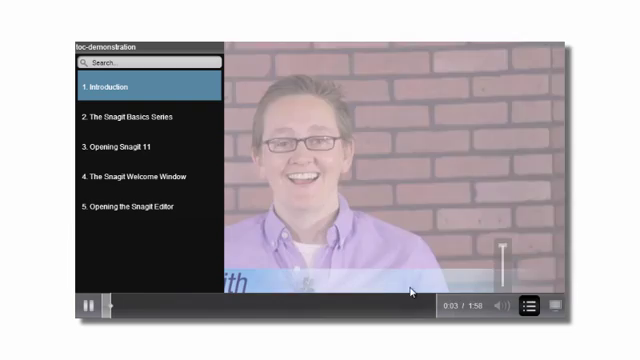
# Jump the produced video to chapter 4, The Snagit Welcome Window
pyautogui.click(160, 177)
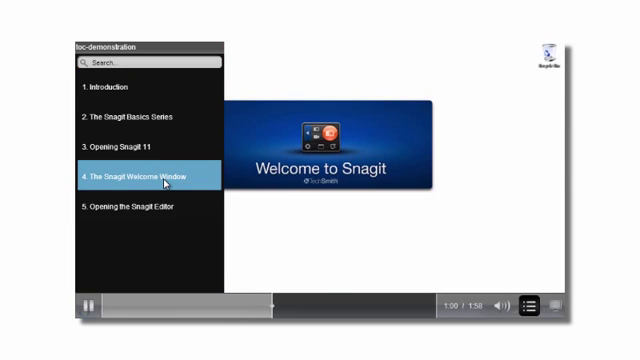